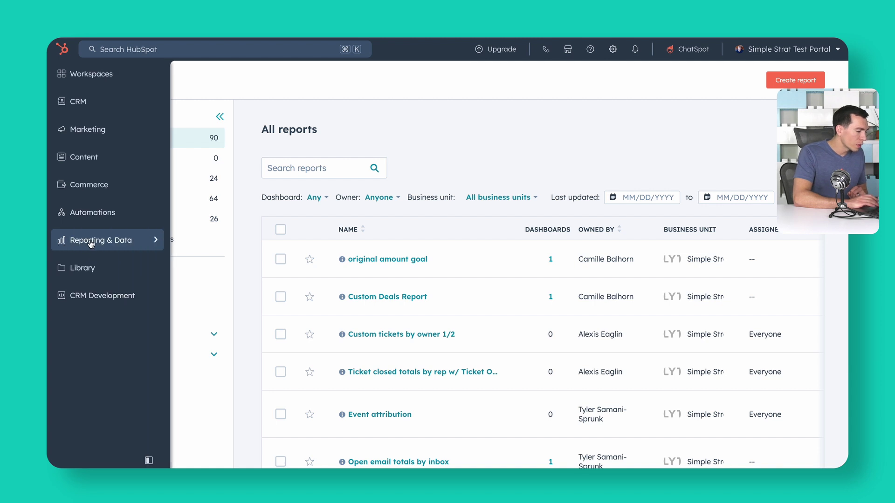
Create a new customer journey report from scratch with Contacts as the data source.
{"action": "left_click", "coordinate": [90, 243]}
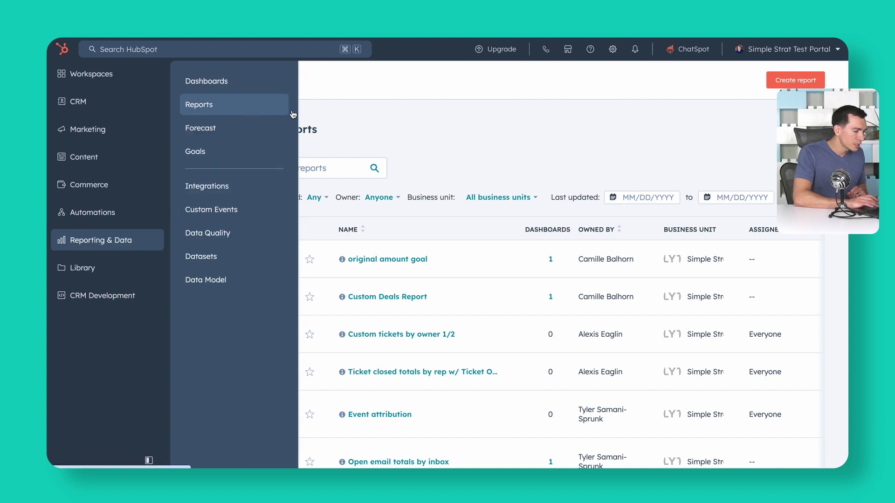
{"action": "left_click", "coordinate": [793, 82]}
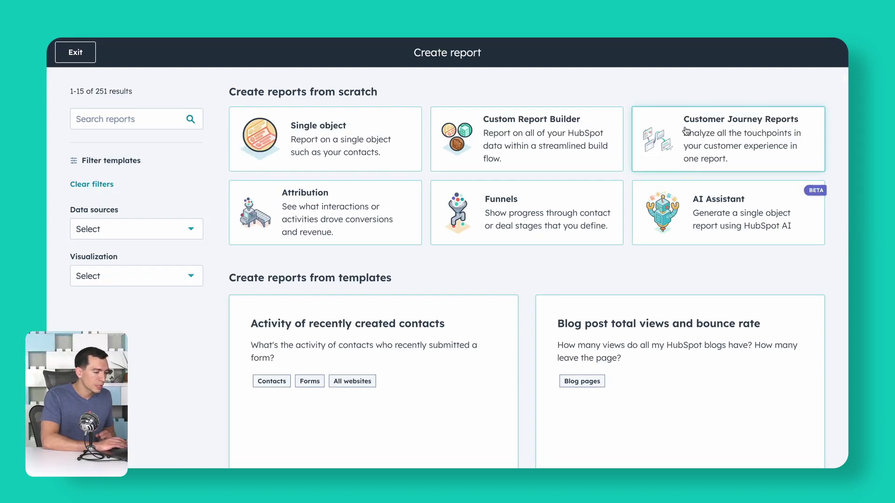
{"action": "left_click", "coordinate": [728, 144]}
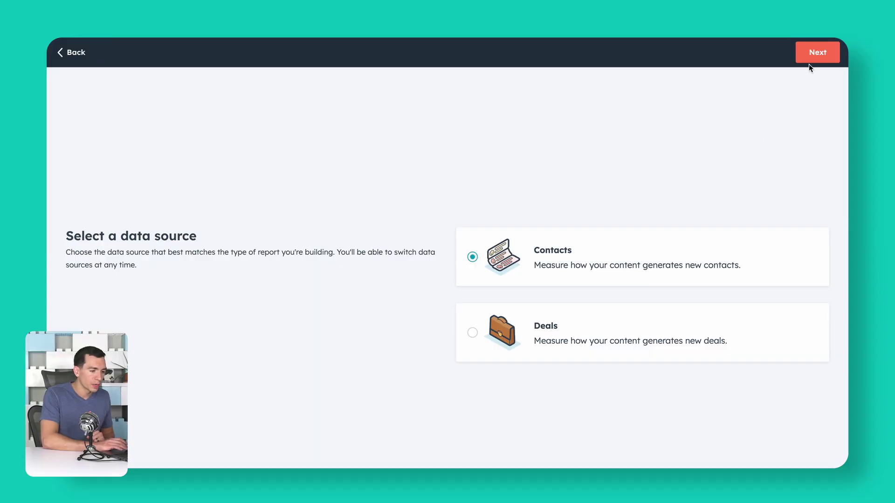
{"action": "left_click", "coordinate": [809, 62]}
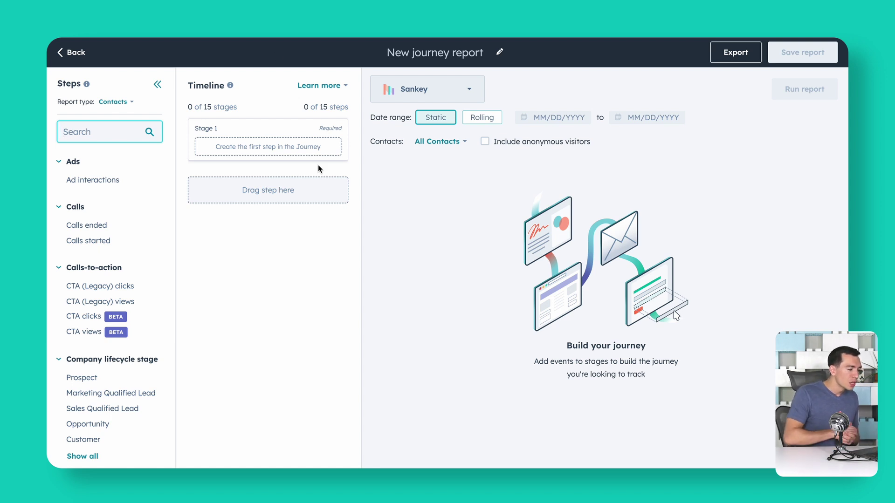
{"action": "mouse_move", "coordinate": [99, 196]}
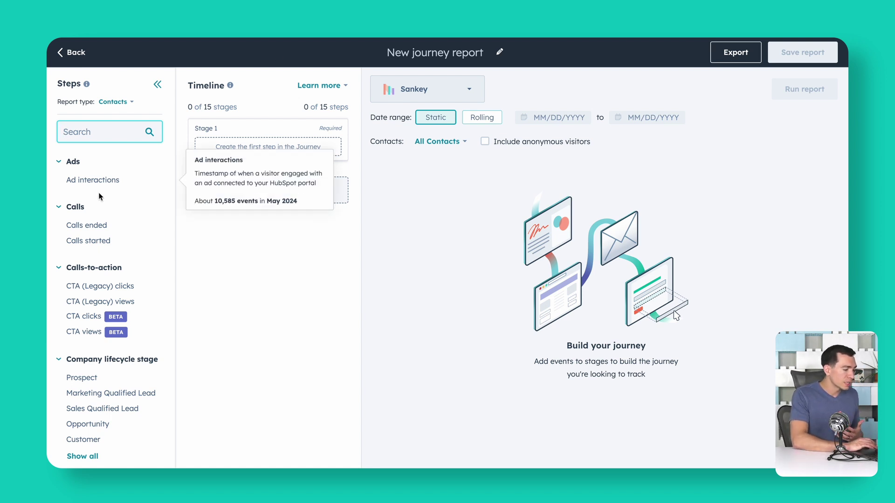
{"action": "mouse_move", "coordinate": [83, 333]}
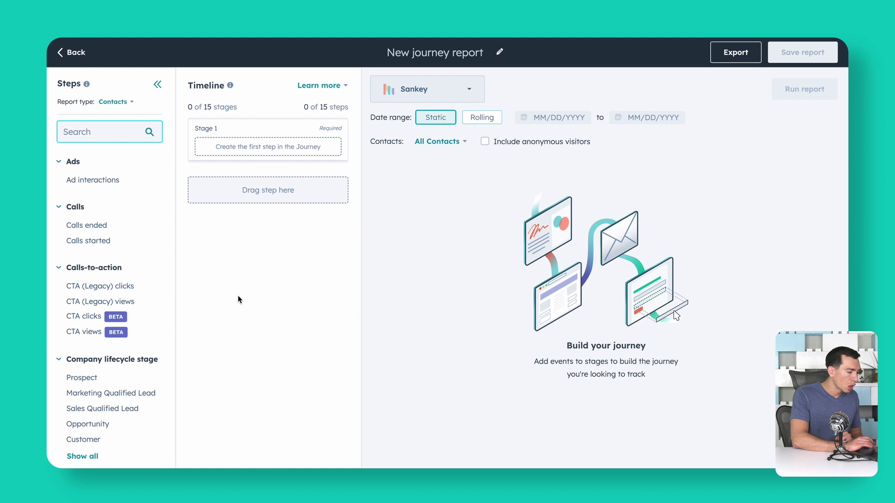
{"action": "left_click_drag", "start_coordinate": [84, 331], "coordinate": [261, 167]}
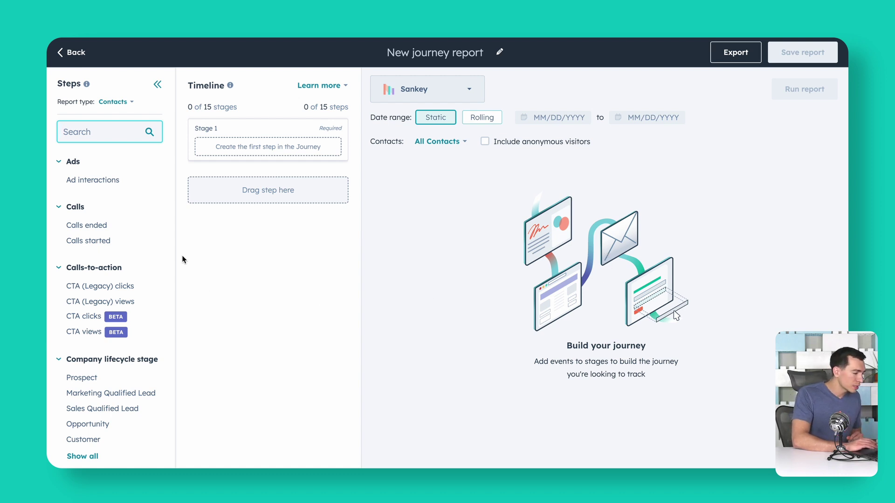
Add the Form submission event to the timeline as the first step in Stage 1.
{"action": "scroll", "coordinate": [95, 286], "scroll_direction": "down", "scroll_amount": 3}
{"action": "scroll", "coordinate": [101, 286], "scroll_direction": "down", "scroll_amount": 15}
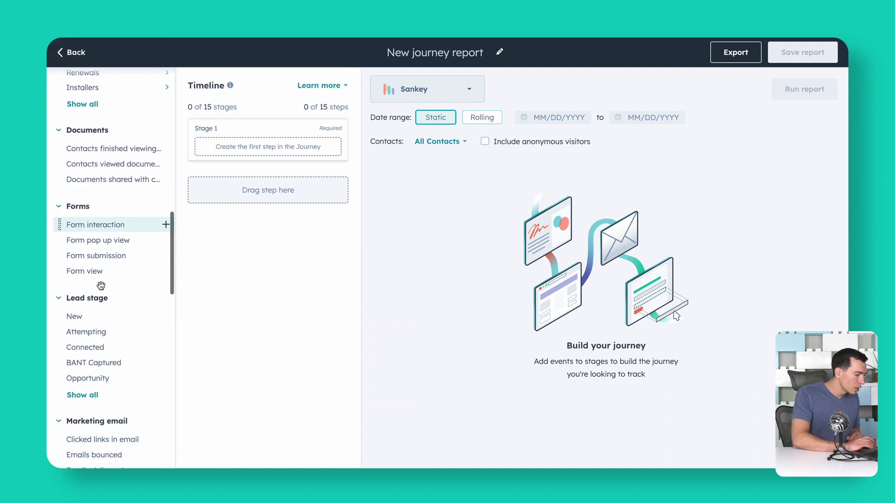
{"action": "mouse_move", "coordinate": [105, 256]}
{"action": "left_click_drag", "start_coordinate": [108, 259], "coordinate": [226, 146]}
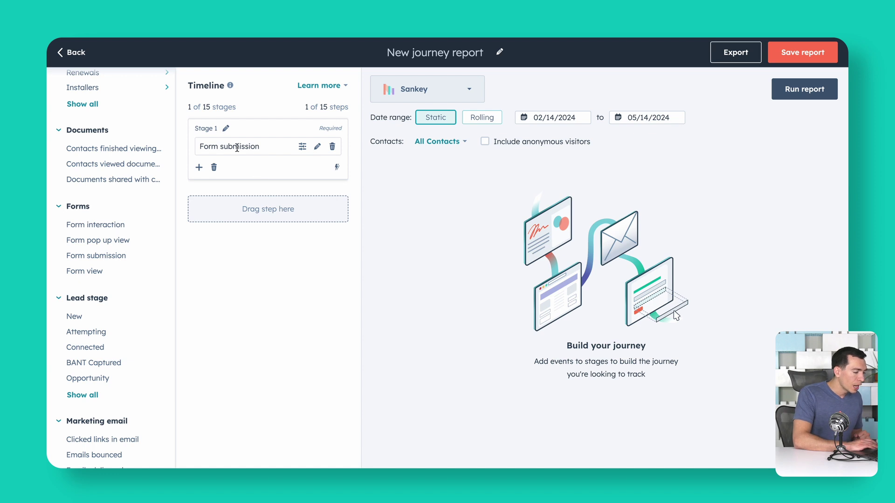
Filter the Stage 1 Form submission step so that Form ID is equal to any of Request a Demo v2.
{"action": "left_click", "coordinate": [303, 147]}
{"action": "left_click", "coordinate": [388, 131]}
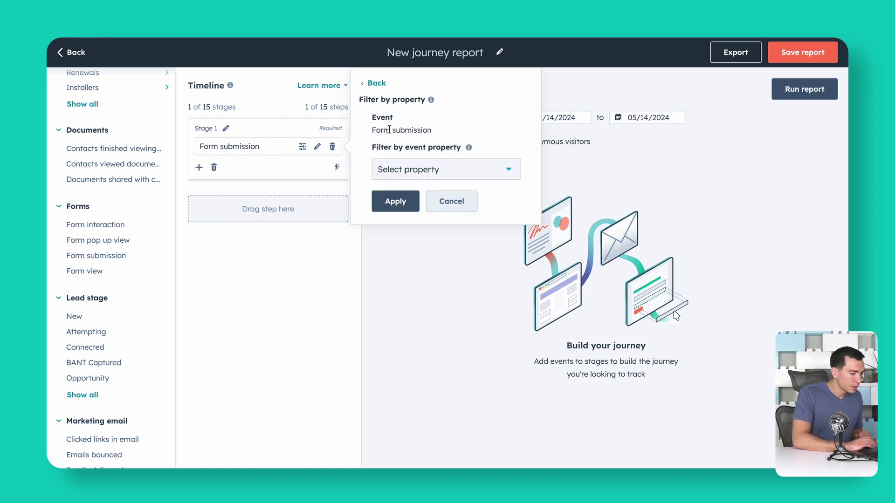
{"action": "left_click", "coordinate": [448, 172]}
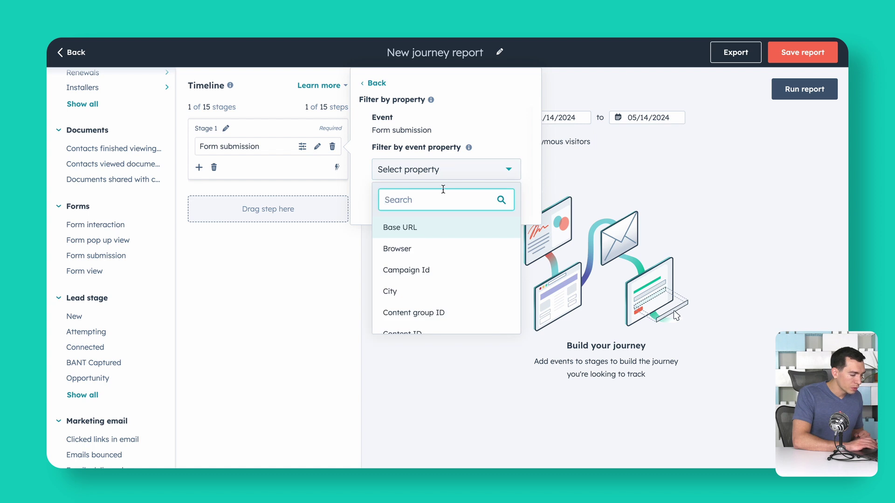
{"action": "type", "text": "for"}
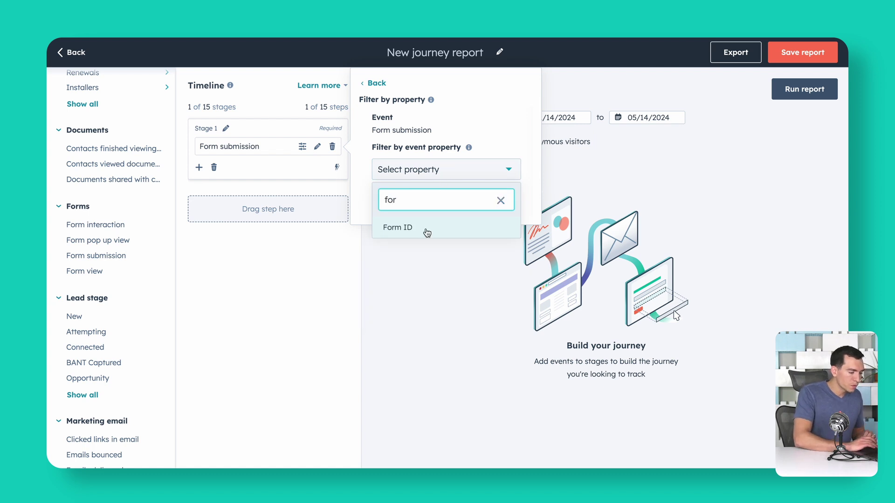
{"action": "left_click", "coordinate": [430, 229]}
{"action": "left_click", "coordinate": [378, 261]}
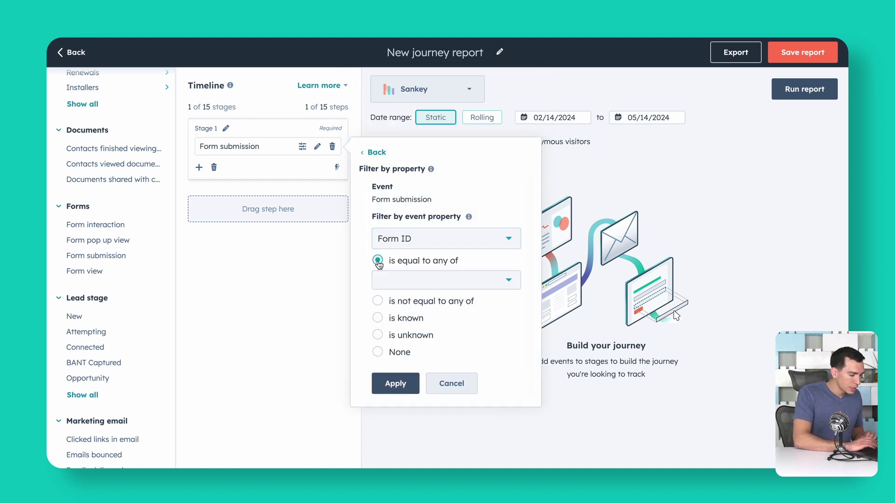
{"action": "left_click", "coordinate": [406, 285]}
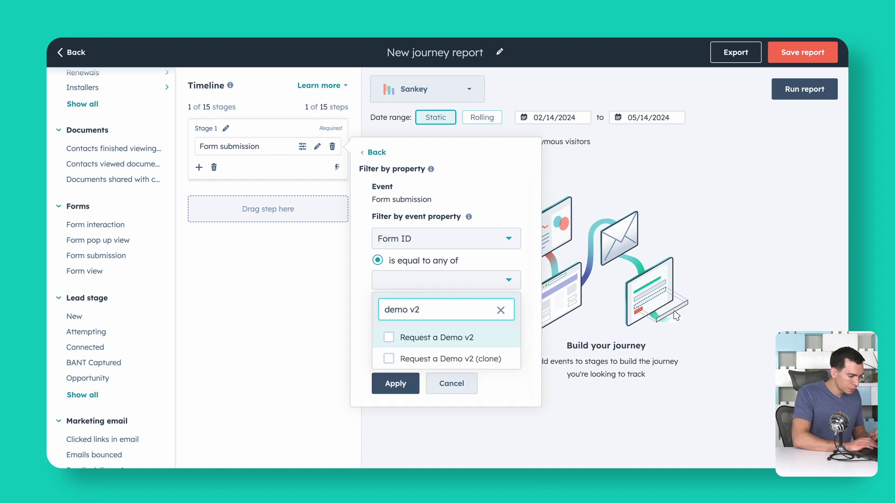
{"action": "type", "text": "demo v2"}
{"action": "left_click", "coordinate": [388, 338]}
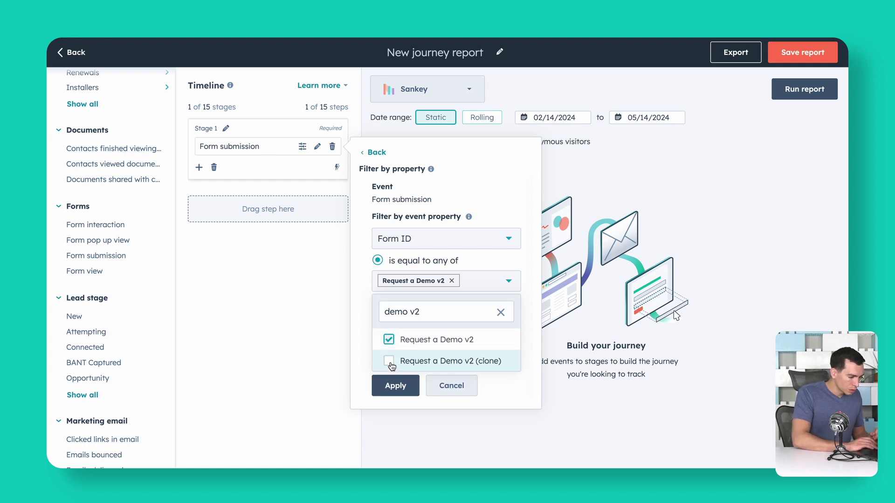
{"action": "left_click", "coordinate": [392, 386]}
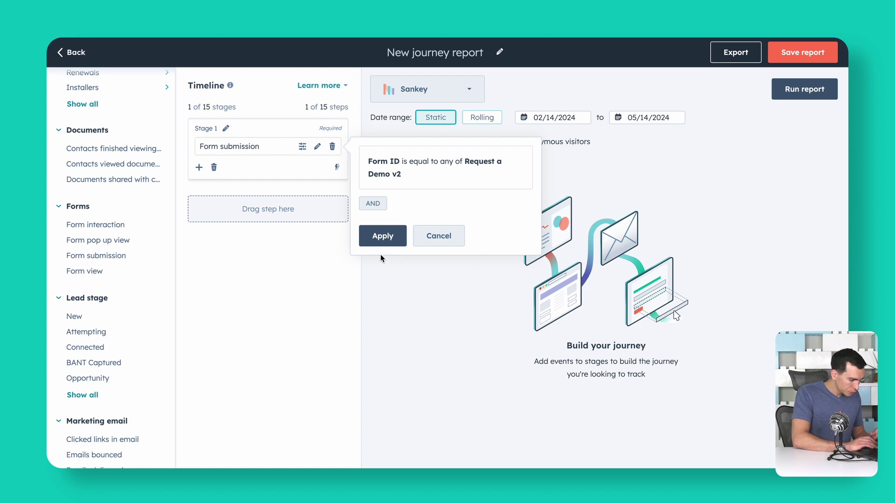
{"action": "left_click", "coordinate": [387, 237]}
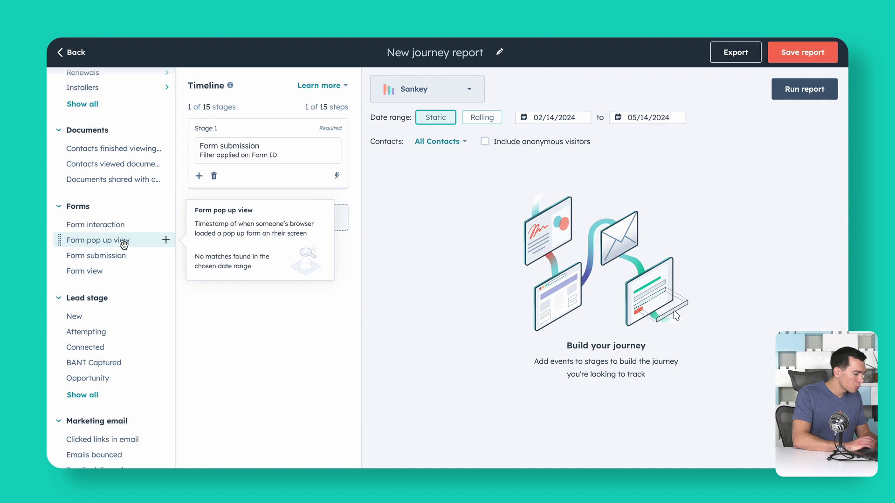
Add the Sales email sends event to the timeline as Stage 2.
{"action": "scroll", "coordinate": [116, 238], "scroll_direction": "down", "scroll_amount": 4}
{"action": "scroll", "coordinate": [124, 246], "scroll_direction": "down", "scroll_amount": 9}
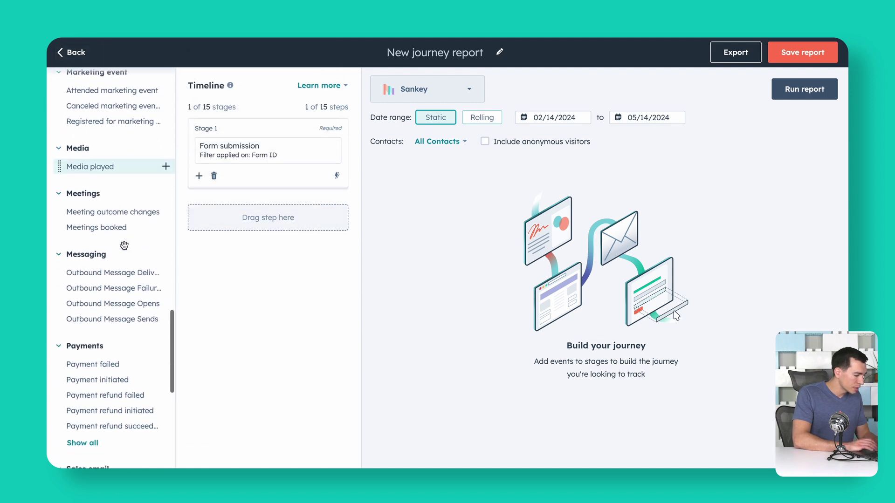
{"action": "scroll", "coordinate": [124, 249], "scroll_direction": "down", "scroll_amount": 1}
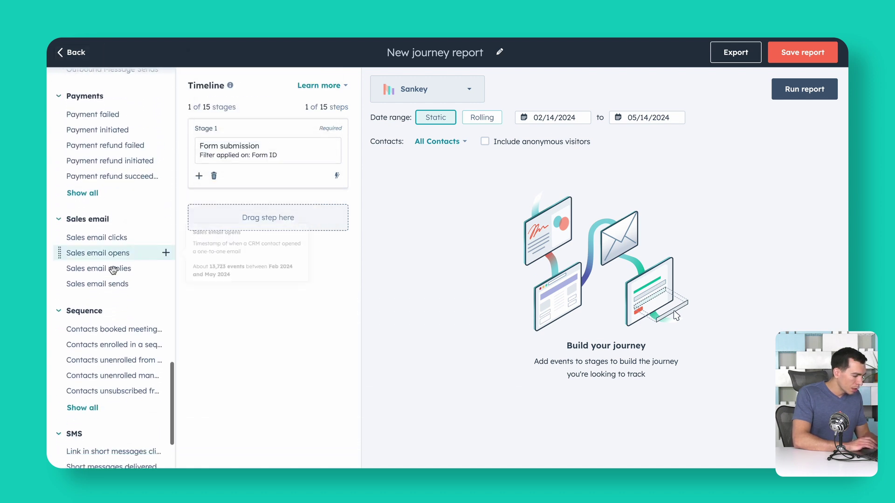
{"action": "left_click_drag", "start_coordinate": [95, 288], "coordinate": [221, 219]}
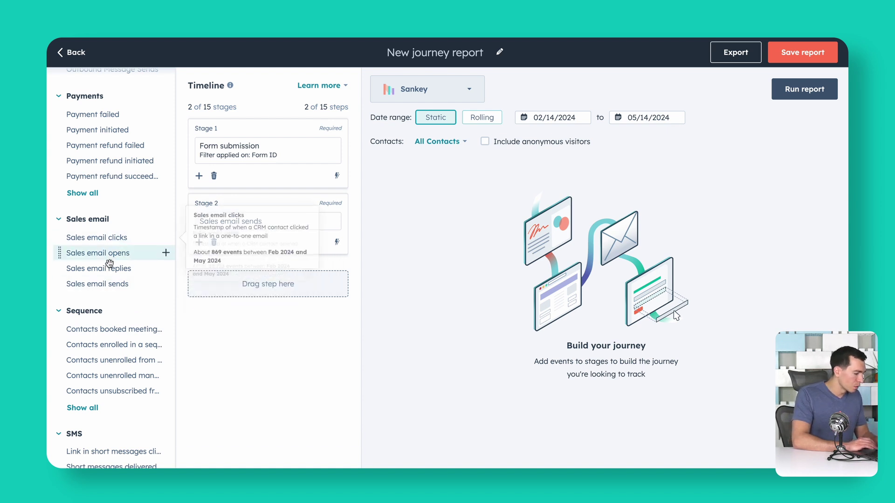
Add the Deal record created event to the timeline as Stage 3.
{"action": "scroll", "coordinate": [107, 326], "scroll_direction": "down", "scroll_amount": 3}
{"action": "scroll", "coordinate": [101, 322], "scroll_direction": "up", "scroll_amount": 10}
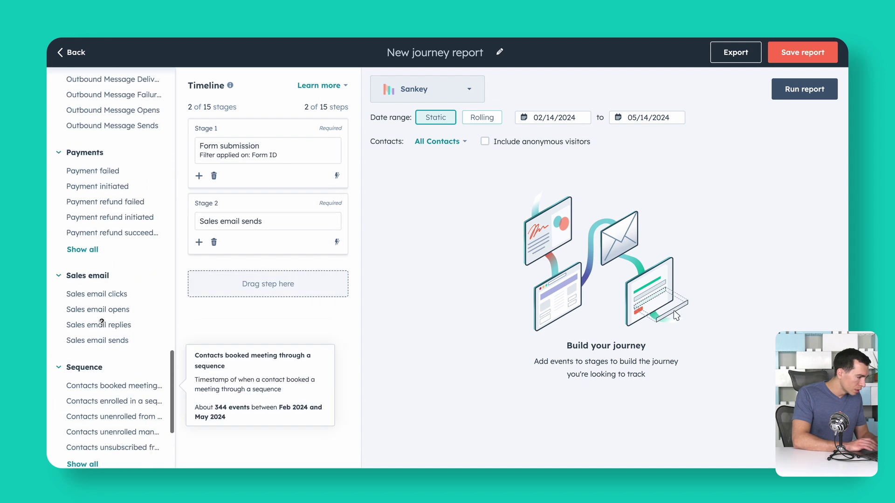
{"action": "scroll", "coordinate": [101, 321], "scroll_direction": "up", "scroll_amount": 15}
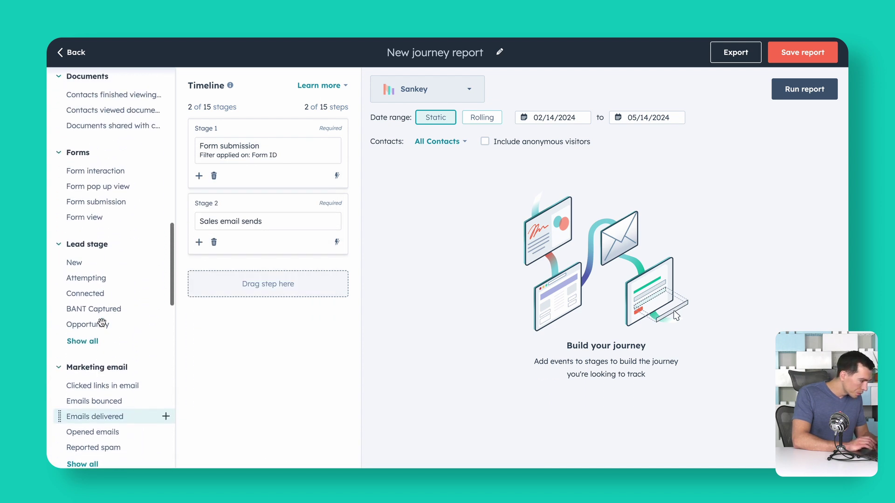
{"action": "scroll", "coordinate": [101, 279], "scroll_direction": "up", "scroll_amount": 1}
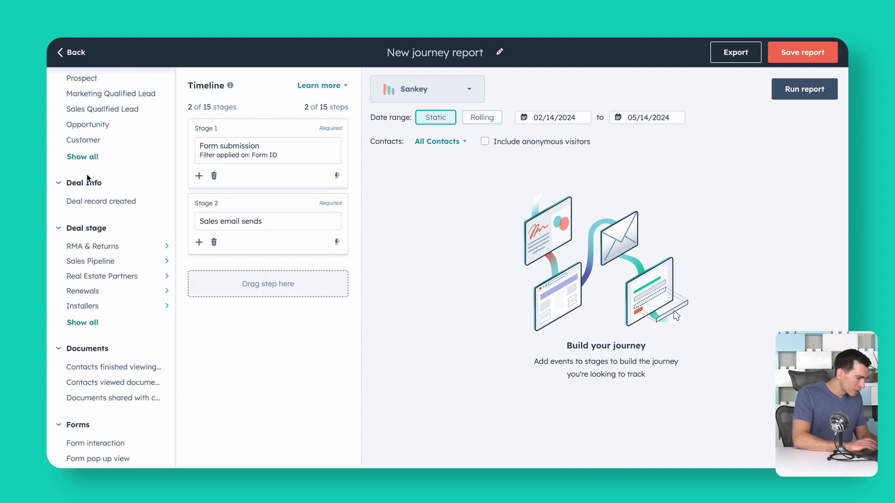
{"action": "mouse_move", "coordinate": [92, 205]}
{"action": "left_click_drag", "start_coordinate": [88, 205], "coordinate": [212, 281]}
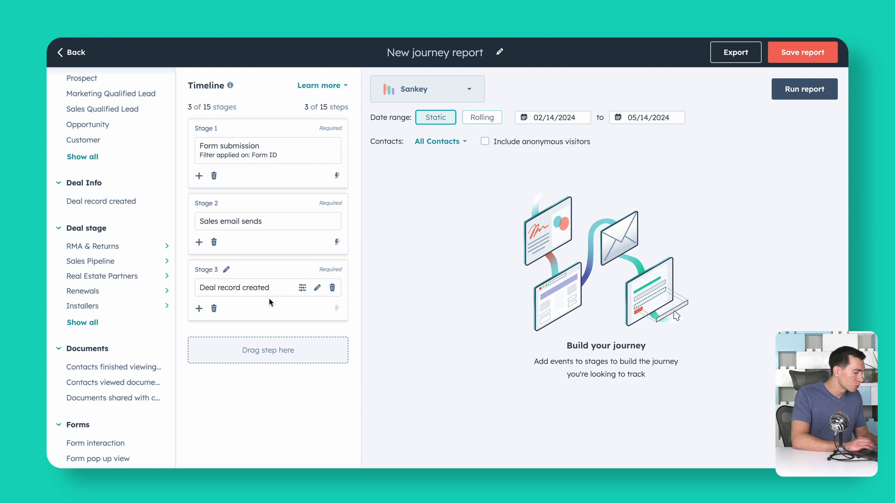
Add the Sales Pipeline's Closed won deal stage to the timeline as Stage 4.
{"action": "mouse_move", "coordinate": [117, 264]}
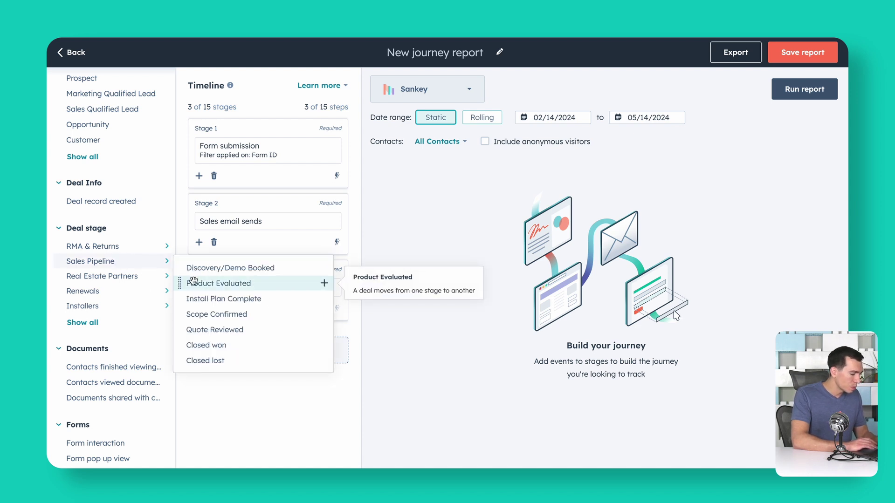
{"action": "mouse_move", "coordinate": [238, 345]}
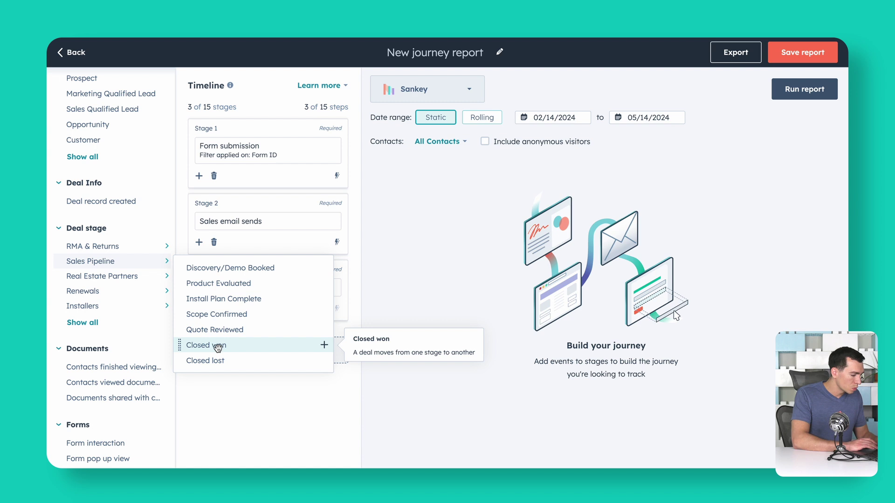
{"action": "mouse_move", "coordinate": [217, 347]}
{"action": "left_mouse_down"}
{"action": "mouse_move", "coordinate": [240, 363]}
{"action": "mouse_move", "coordinate": [211, 351]}
{"action": "left_mouse_up"}
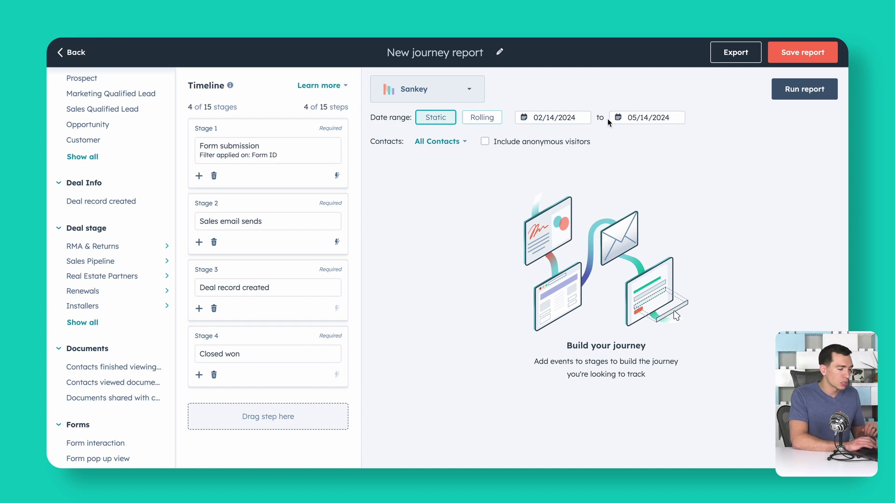
Run the journey report with a rolling date range of the last 365 days and examine the first two stages in the chart.
{"action": "left_click", "coordinate": [482, 121]}
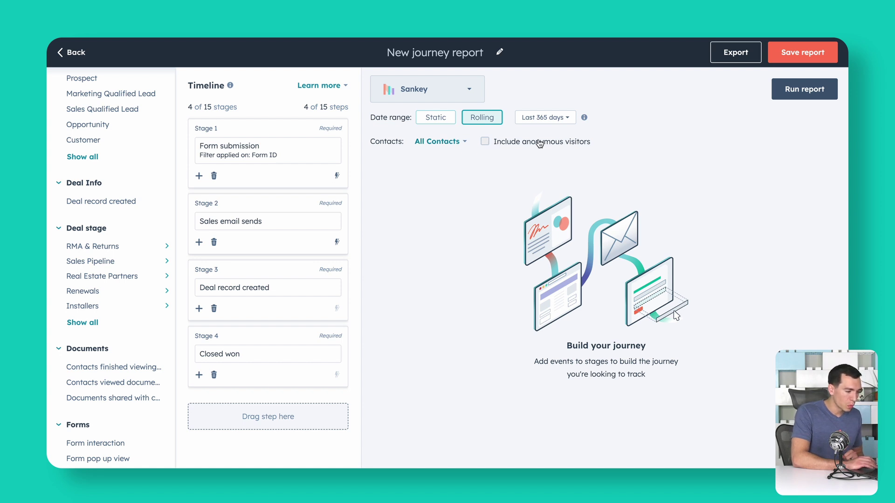
{"action": "left_click", "coordinate": [803, 93]}
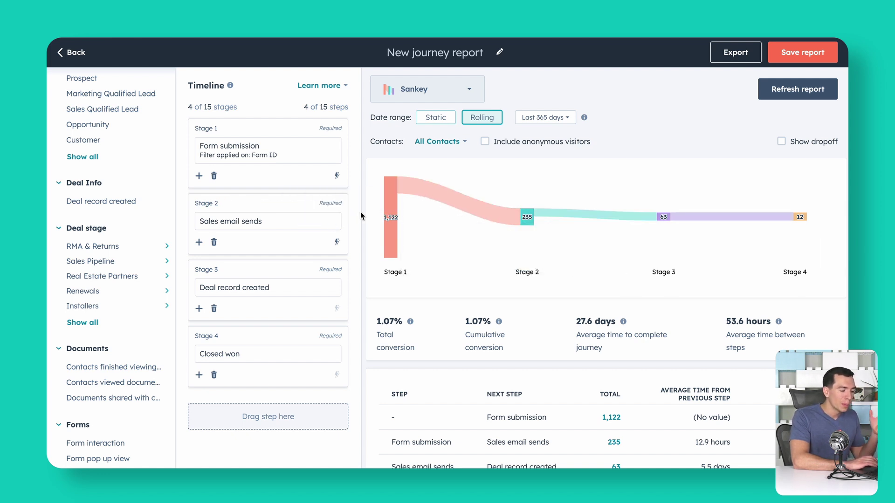
{"action": "mouse_move", "coordinate": [385, 215]}
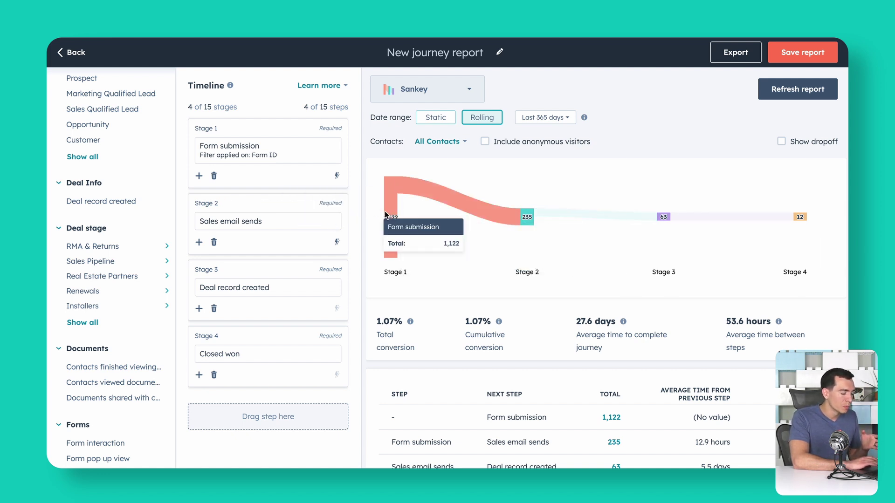
{"action": "mouse_move", "coordinate": [508, 212]}
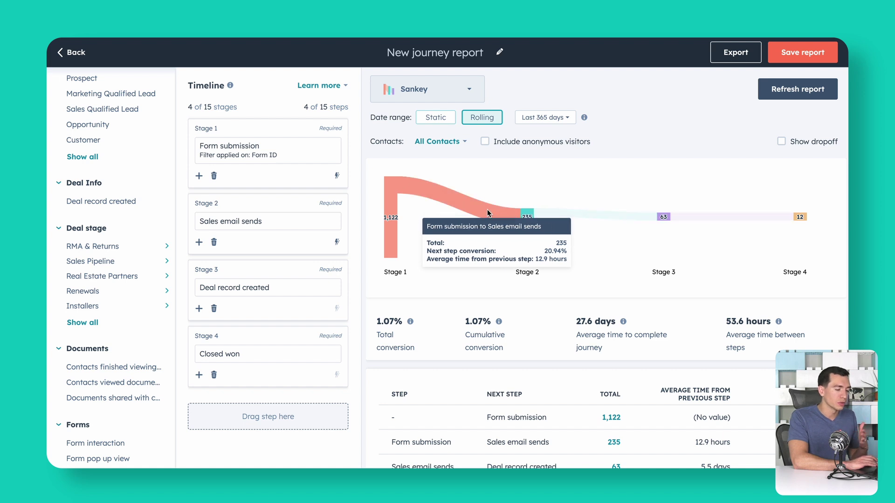
{"action": "mouse_move", "coordinate": [534, 220]}
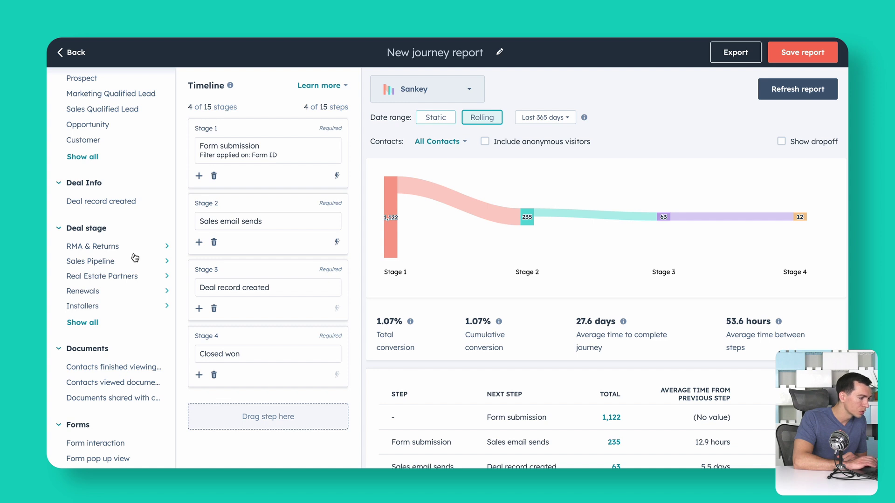
Add Calls started as an alternative step in Stage 2 alongside Sales email sends and refresh the report.
{"action": "scroll", "coordinate": [135, 258], "scroll_direction": "up", "scroll_amount": 6}
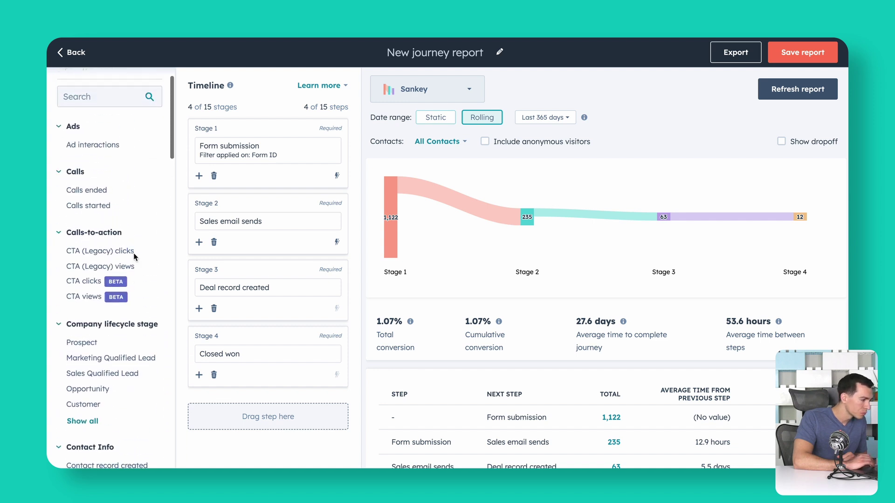
{"action": "mouse_move", "coordinate": [89, 210]}
{"action": "left_click_drag", "start_coordinate": [89, 209], "coordinate": [215, 240]}
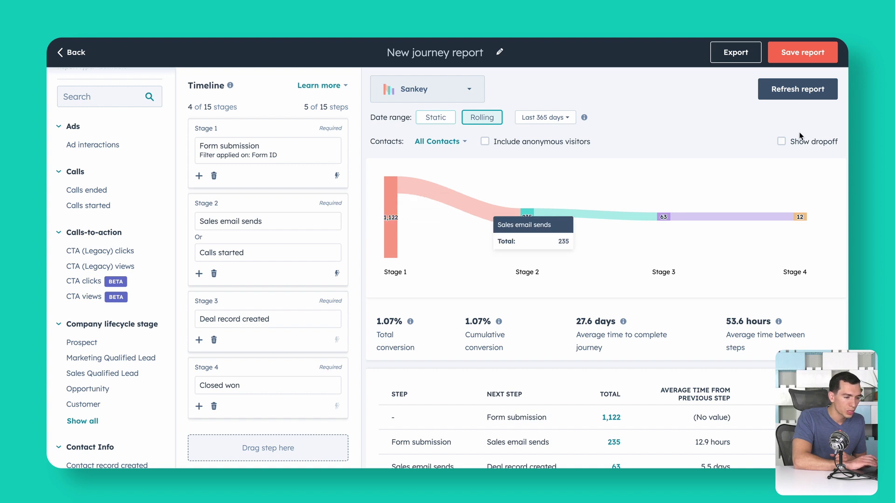
{"action": "left_click", "coordinate": [795, 98]}
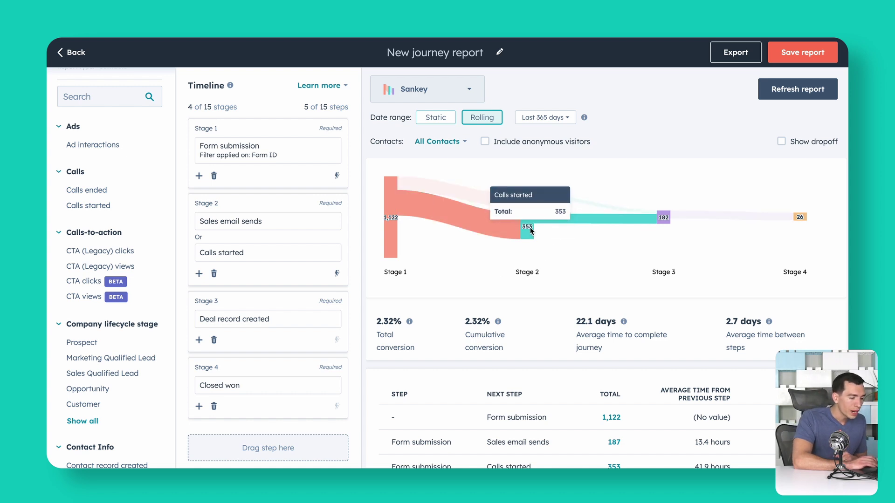
Examine the Sales email sends and Calls started branches and their flow through Stages 3 and 4 in the Sankey chart.
{"action": "mouse_move", "coordinate": [532, 200]}
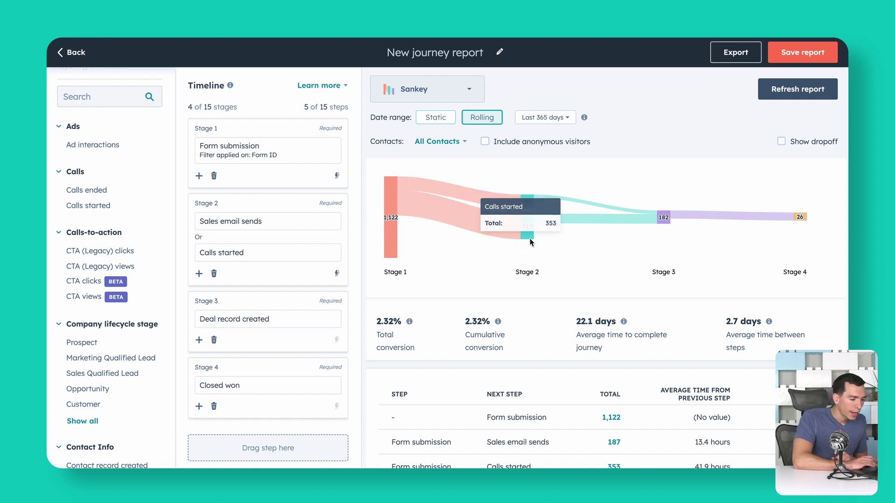
{"action": "mouse_move", "coordinate": [666, 217]}
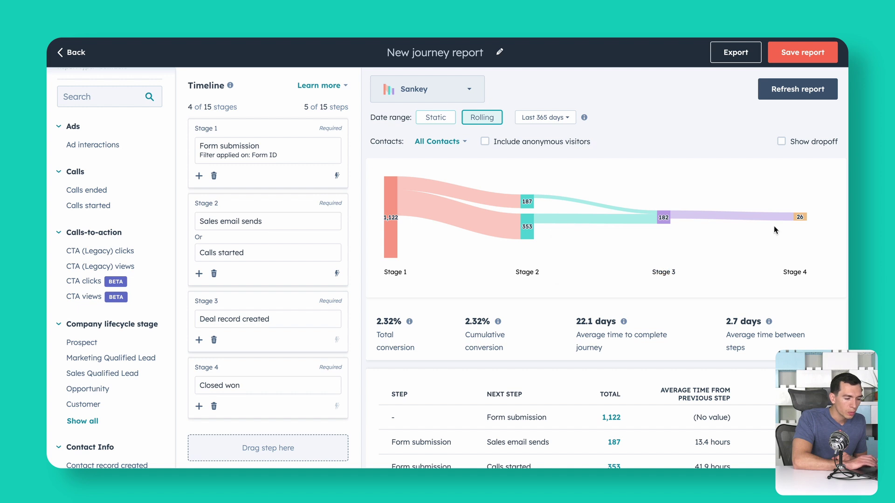
{"action": "mouse_move", "coordinate": [804, 220]}
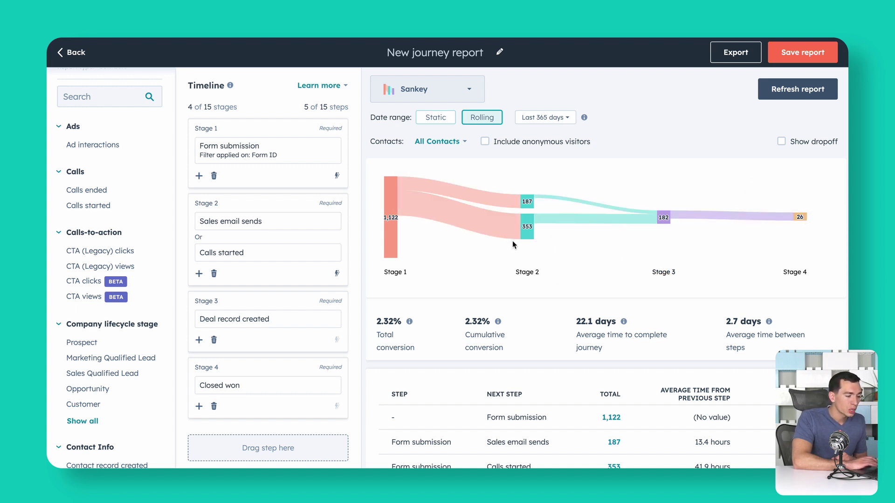
{"action": "mouse_move", "coordinate": [600, 232]}
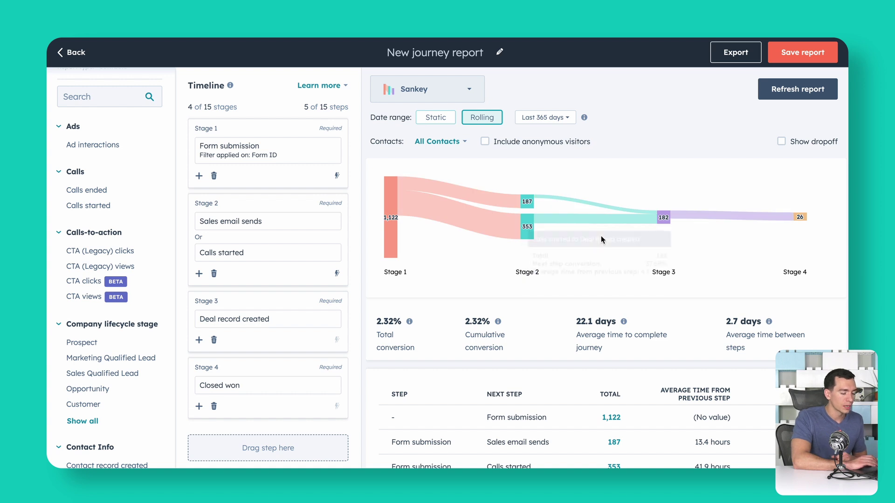
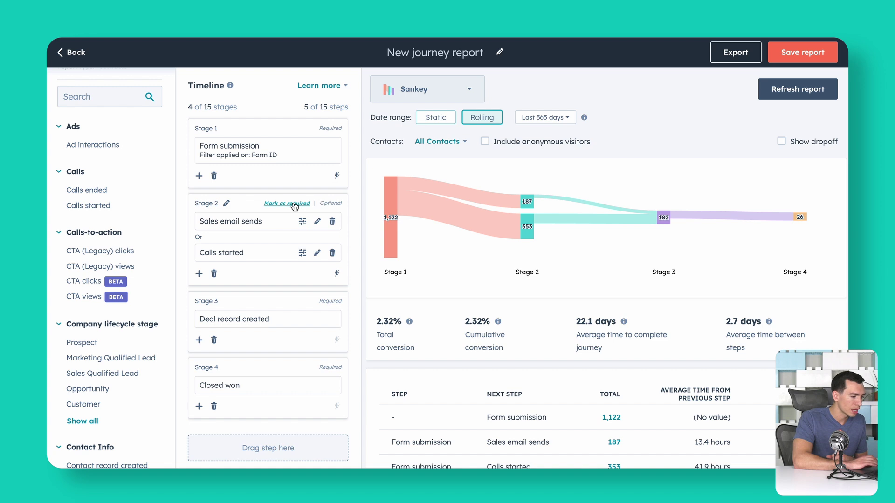
Mark Stage 2 and Stage 3 of the timeline as optional and refresh the report.
{"action": "mouse_move", "coordinate": [271, 307]}
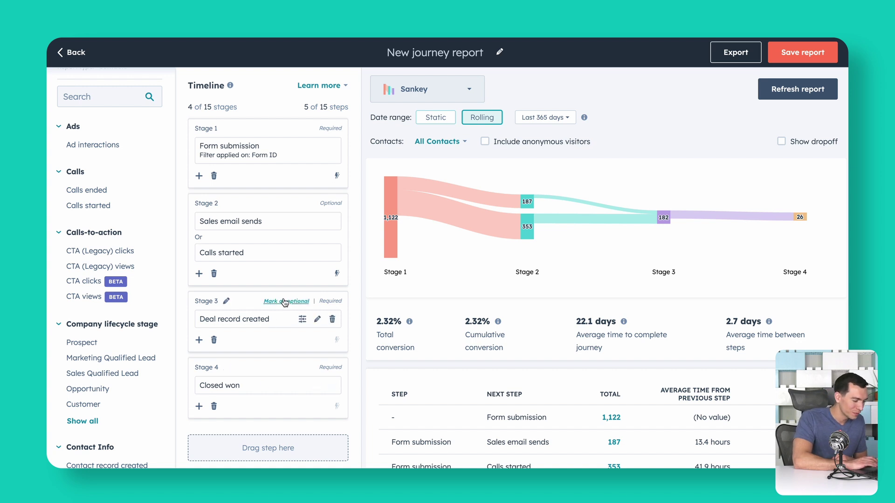
{"action": "left_click", "coordinate": [284, 301]}
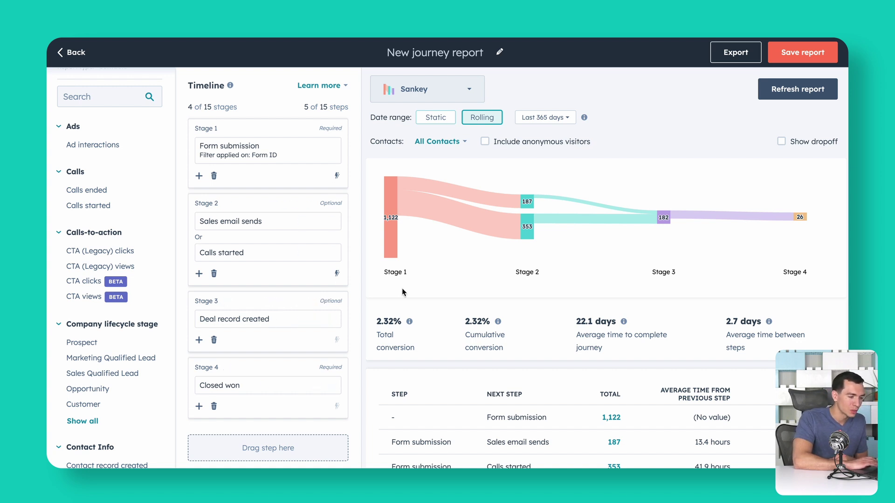
{"action": "left_click", "coordinate": [804, 93]}
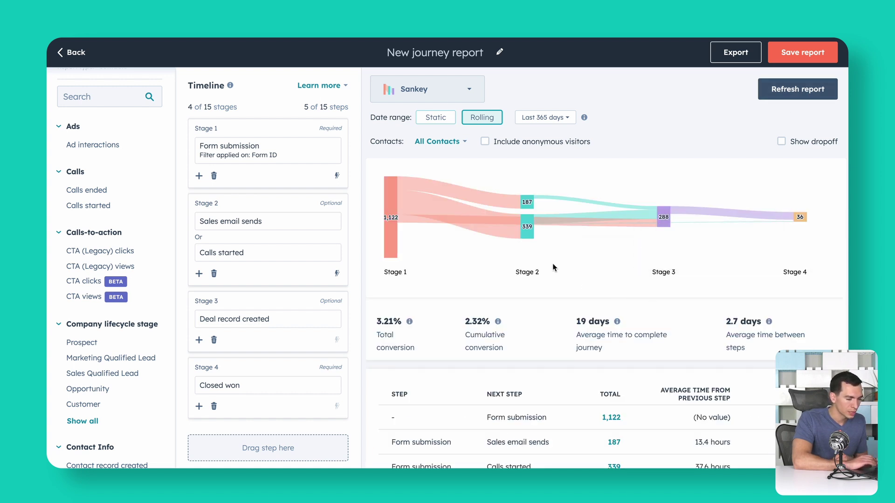
Examine the Sankey chart's paths between stages, including contacts that skip the optional outreach or deal creation stages.
{"action": "mouse_move", "coordinate": [464, 219]}
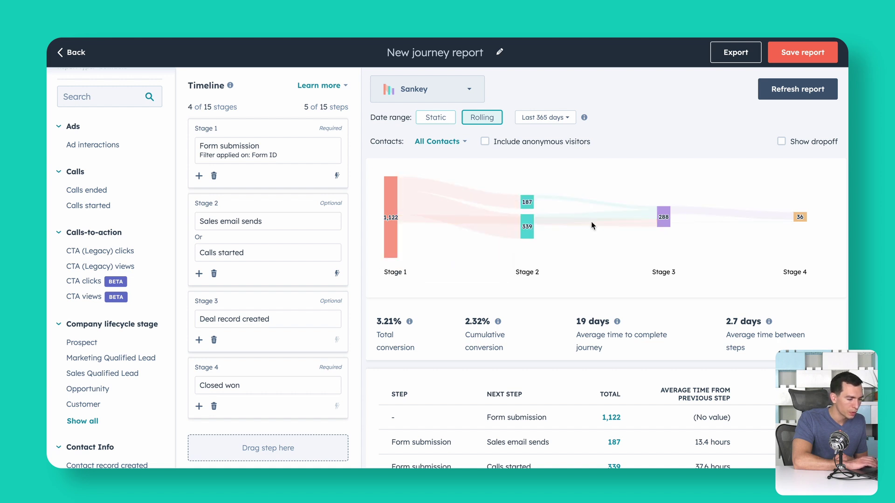
{"action": "mouse_move", "coordinate": [586, 225]}
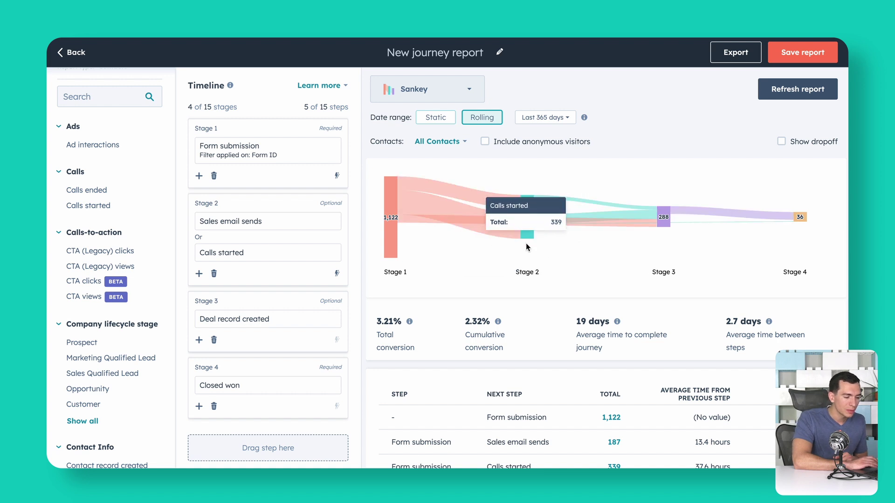
{"action": "mouse_move", "coordinate": [530, 200]}
{"action": "mouse_move", "coordinate": [663, 219]}
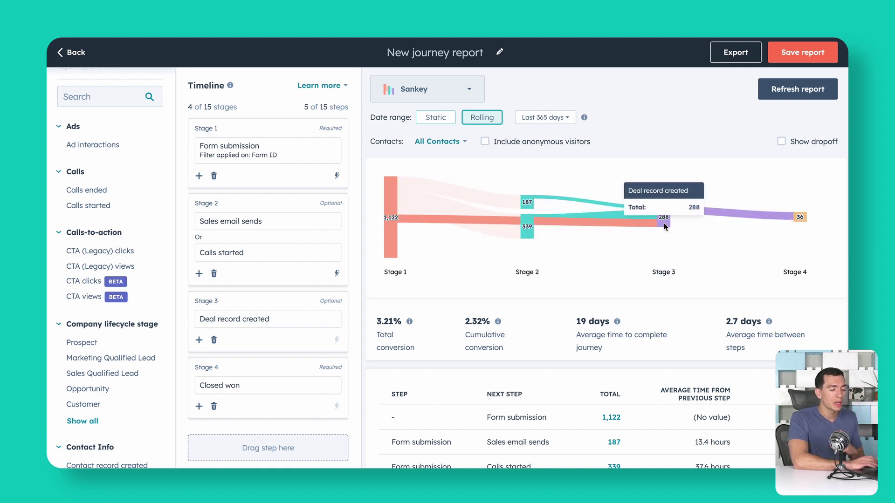
{"action": "mouse_move", "coordinate": [521, 228]}
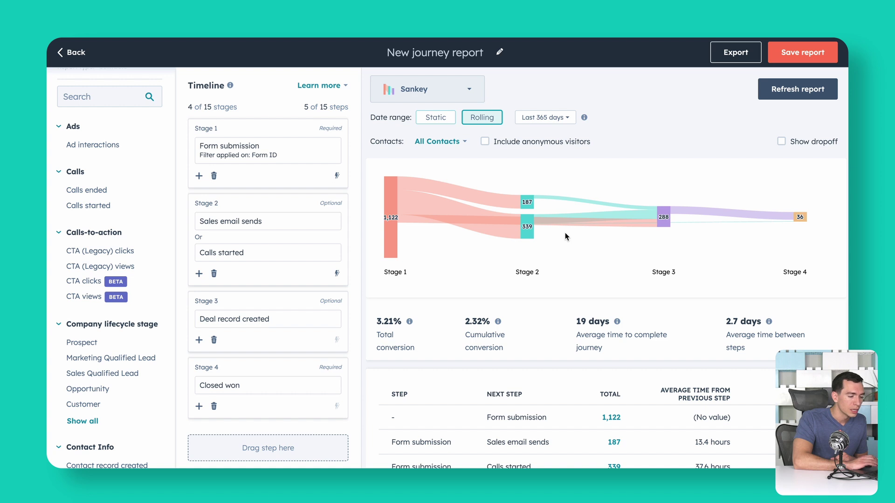
{"action": "mouse_move", "coordinate": [690, 226]}
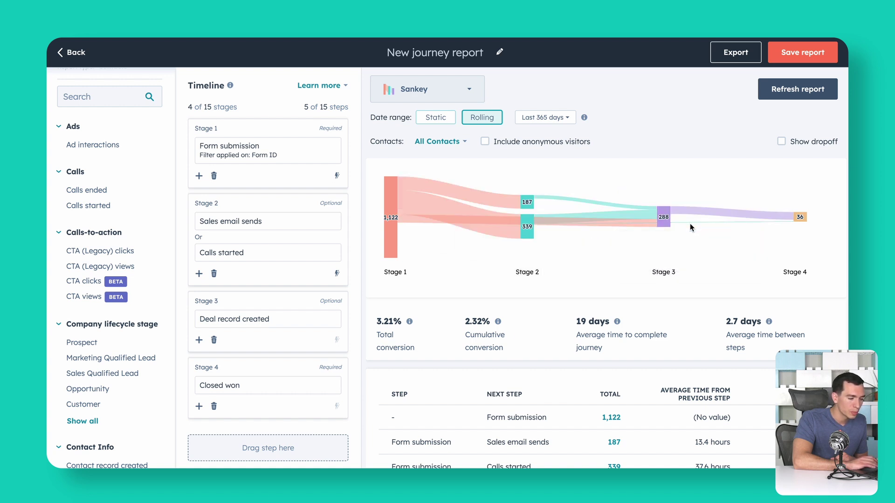
{"action": "mouse_move", "coordinate": [725, 226]}
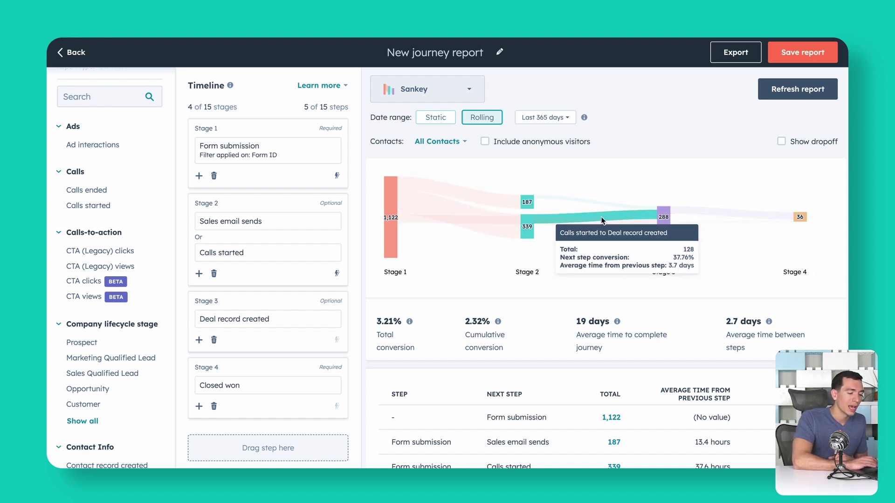
{"action": "mouse_move", "coordinate": [816, 215]}
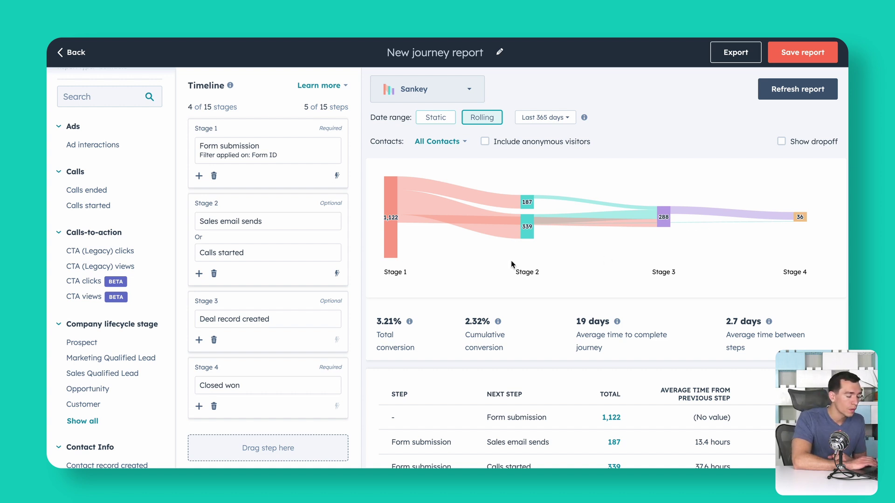
{"action": "mouse_move", "coordinate": [393, 186]}
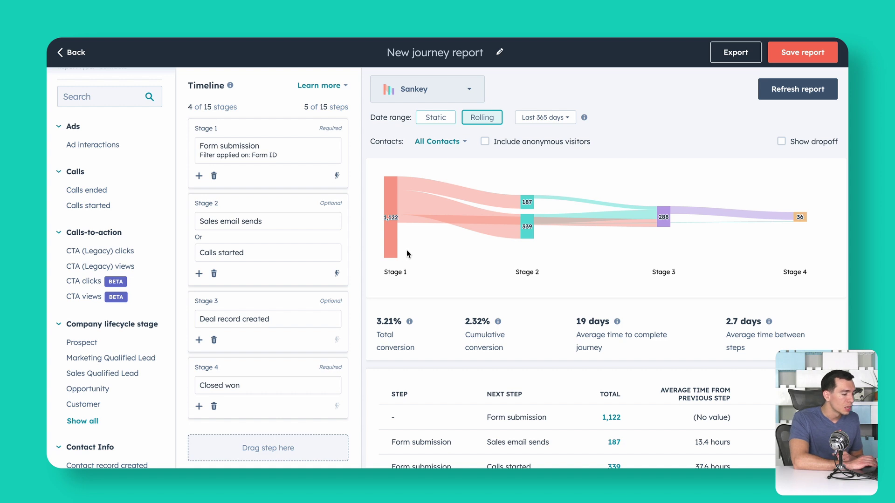
{"action": "mouse_move", "coordinate": [478, 233]}
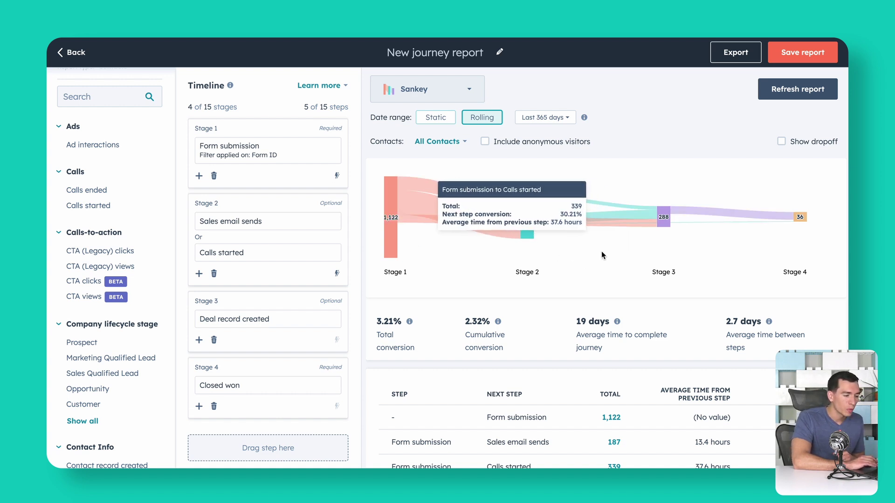
Enable dropoff display in the Sankey chart and examine where contacts drop off between stages.
{"action": "left_click", "coordinate": [781, 141]}
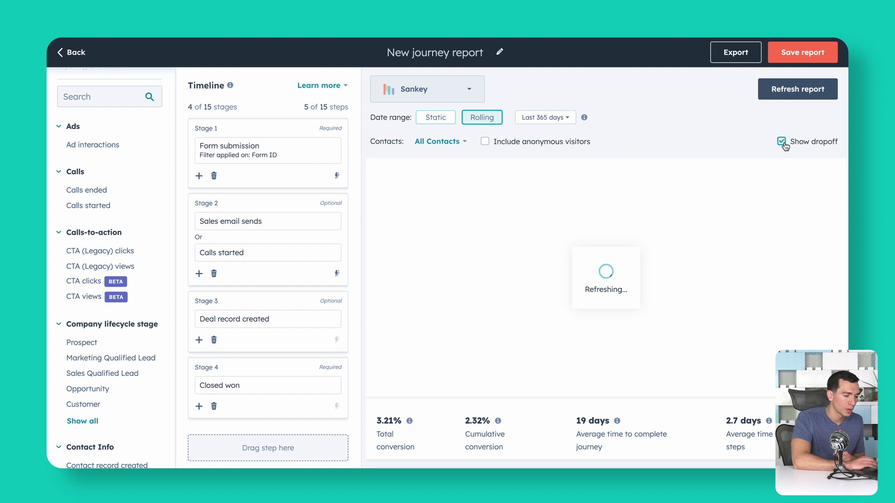
{"action": "mouse_move", "coordinate": [689, 200]}
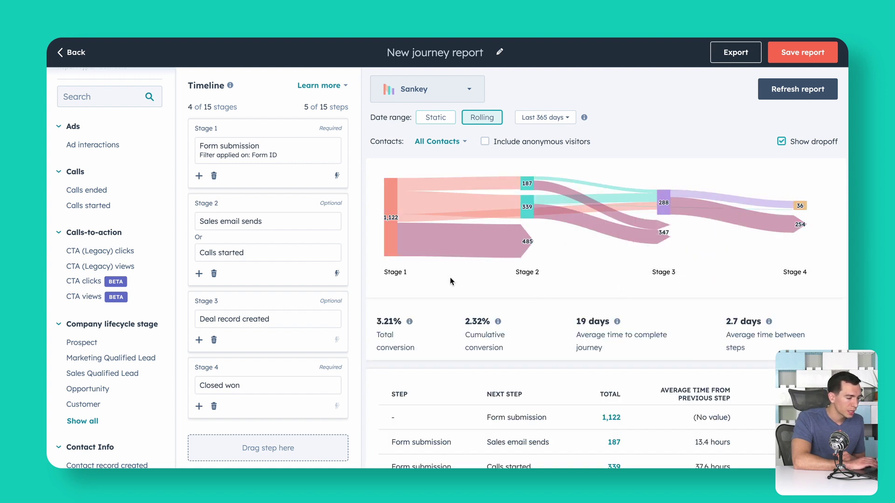
{"action": "mouse_move", "coordinate": [496, 239]}
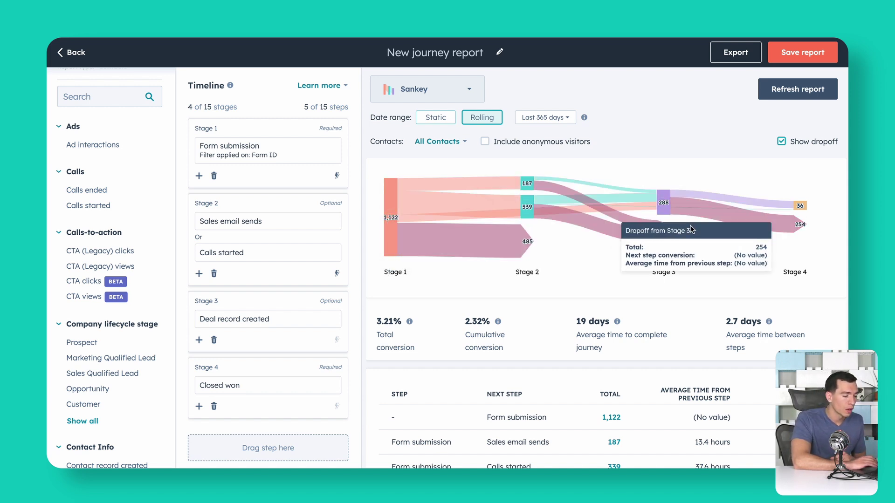
{"action": "mouse_move", "coordinate": [528, 185]}
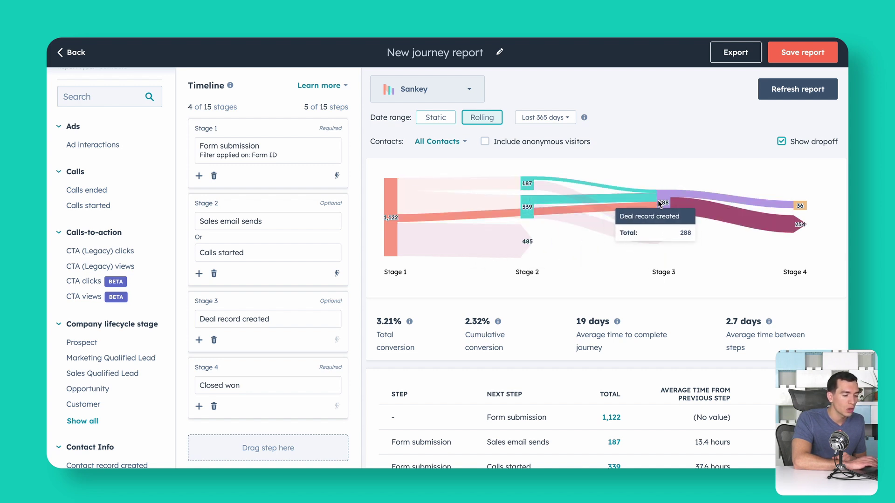
{"action": "mouse_move", "coordinate": [722, 242]}
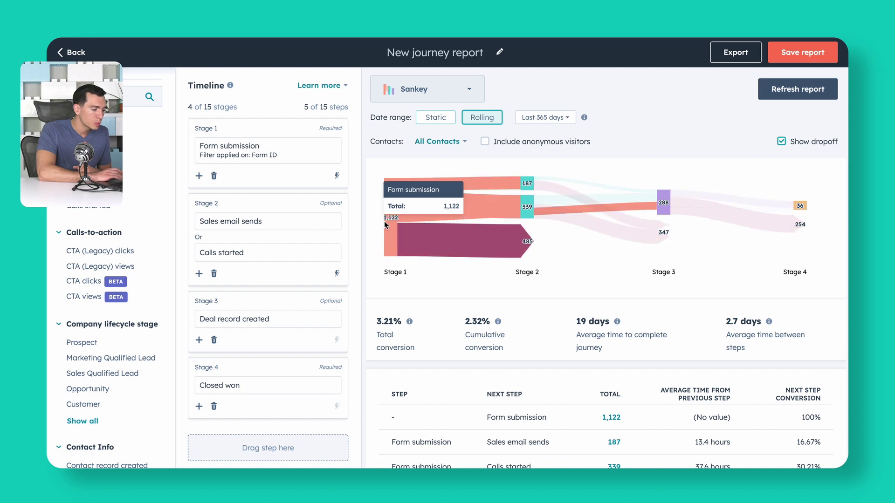
{"action": "mouse_move", "coordinate": [386, 257]}
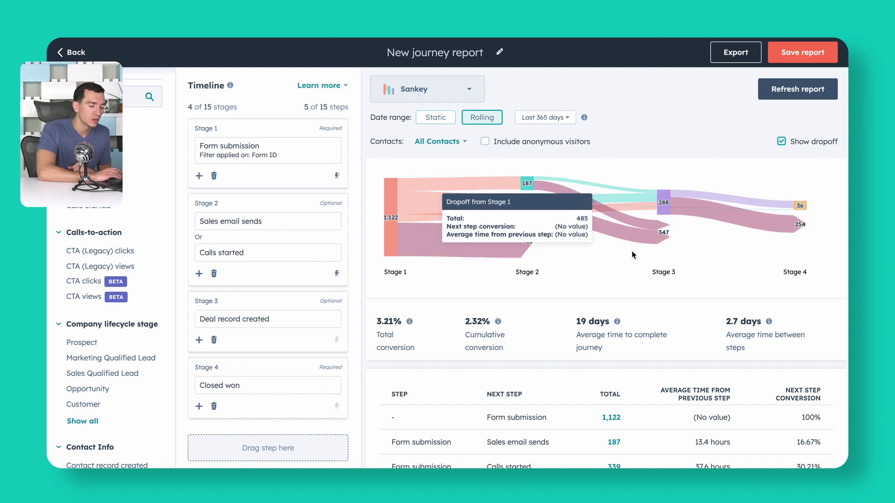
{"action": "scroll", "coordinate": [611, 307], "scroll_direction": "down", "scroll_amount": 5}
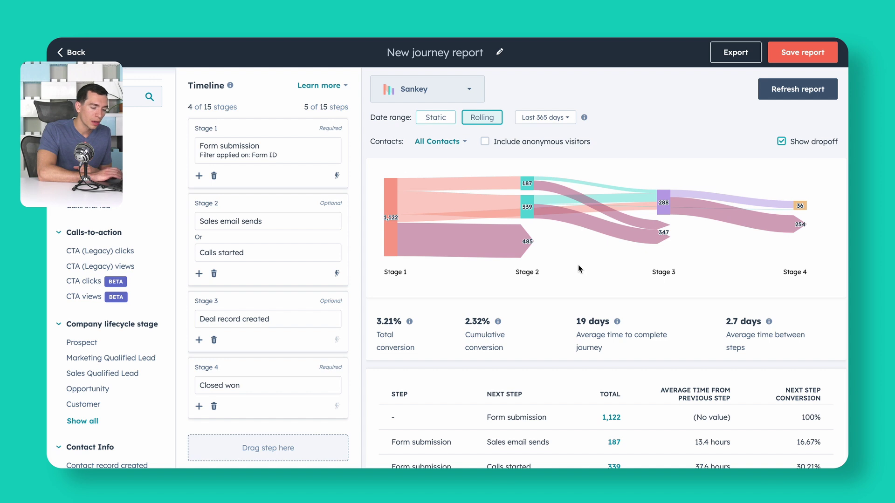
{"action": "mouse_move", "coordinate": [599, 256]}
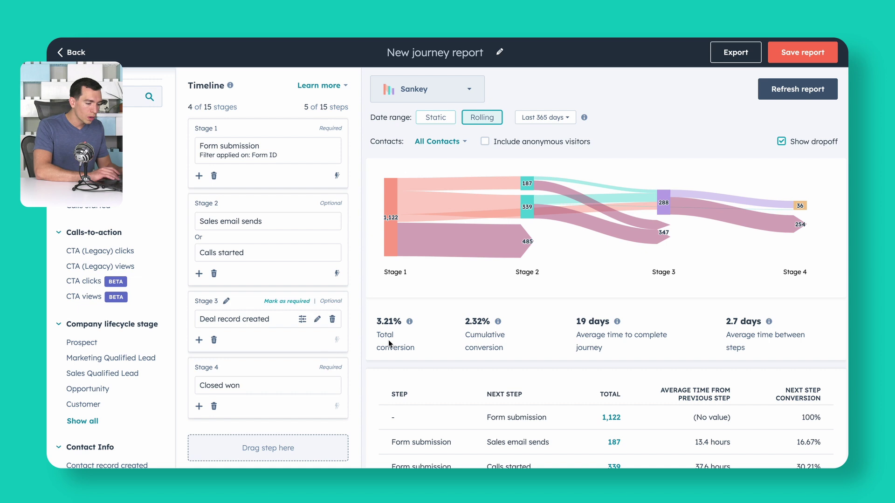
Rename Stage 4 to "Became Customer" and refresh the report.
{"action": "left_click", "coordinate": [228, 368]}
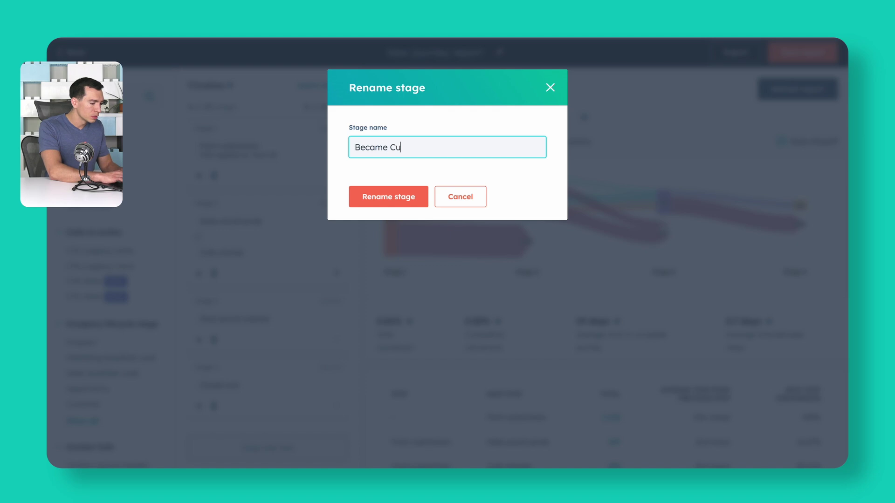
{"action": "left_click", "coordinate": [376, 195]}
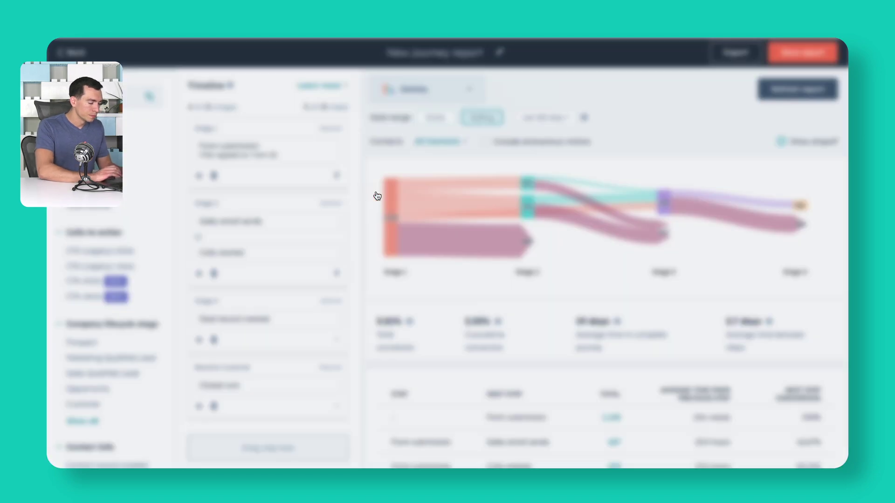
{"action": "left_click", "coordinate": [824, 96]}
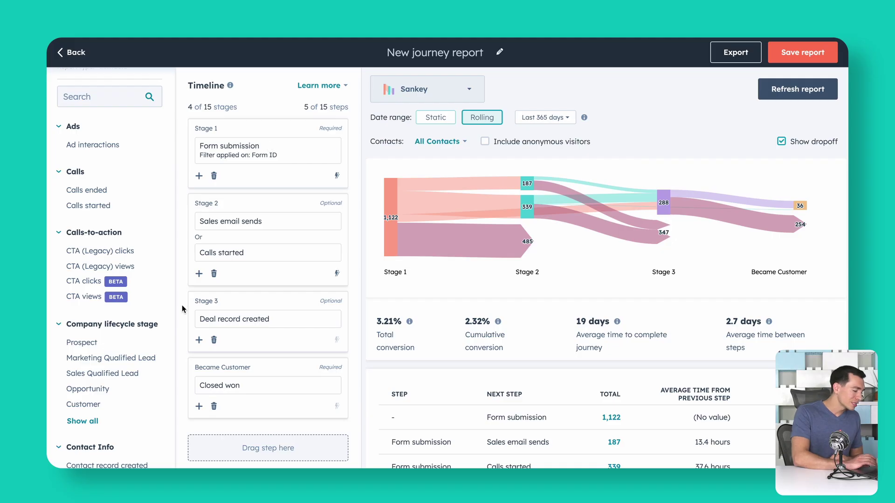
{"action": "scroll", "coordinate": [125, 329], "scroll_direction": "down", "scroll_amount": 20}
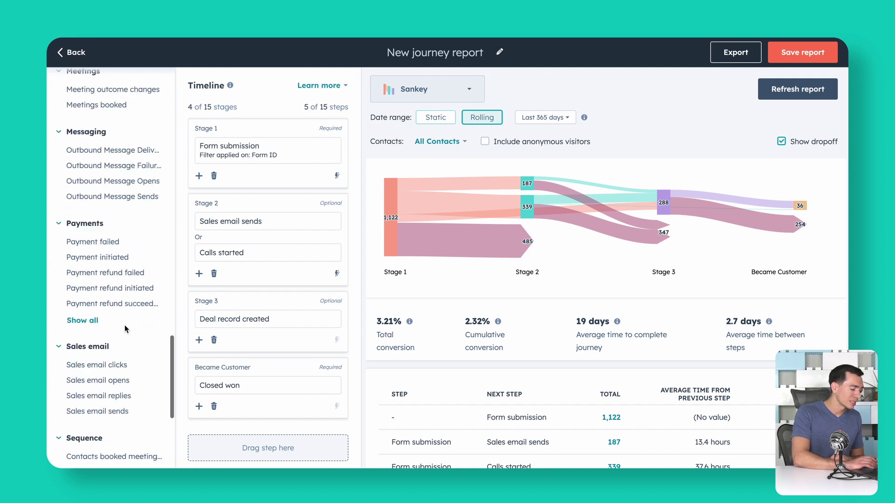
{"action": "scroll", "coordinate": [124, 325], "scroll_direction": "up", "scroll_amount": 20}
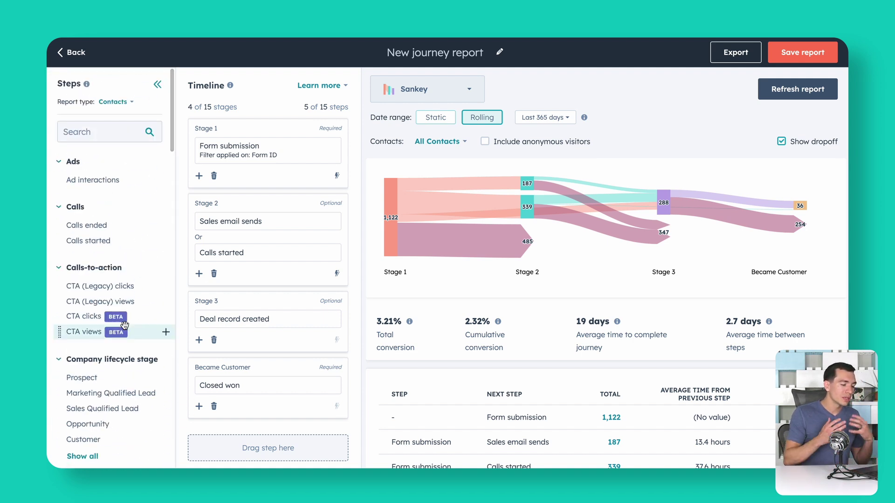